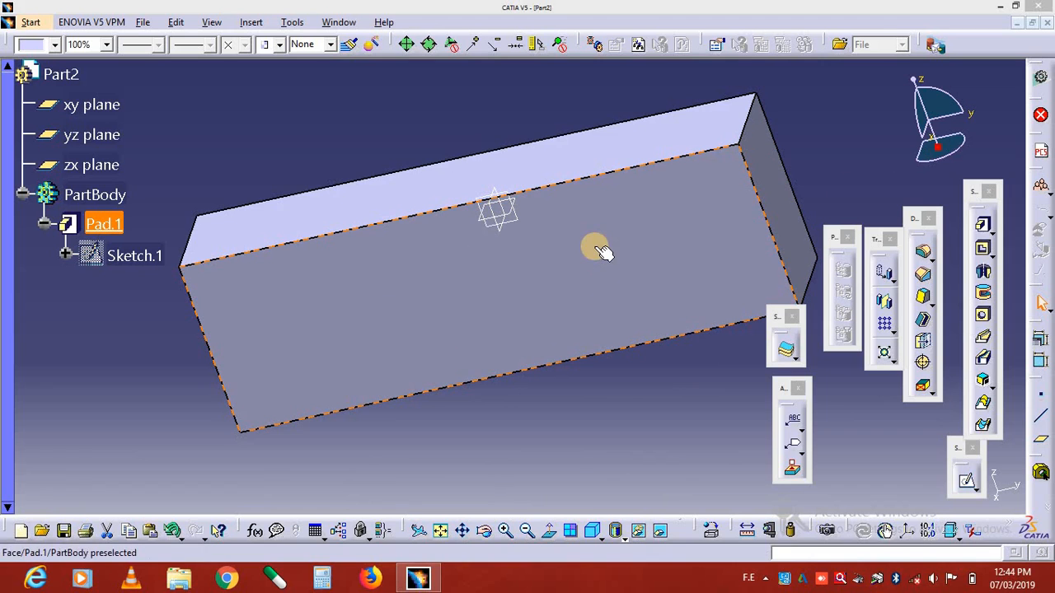
- Start a hole on the block's large front face and set its extension to Up To Next
{"action": "left_click", "coordinate": [575, 272]}
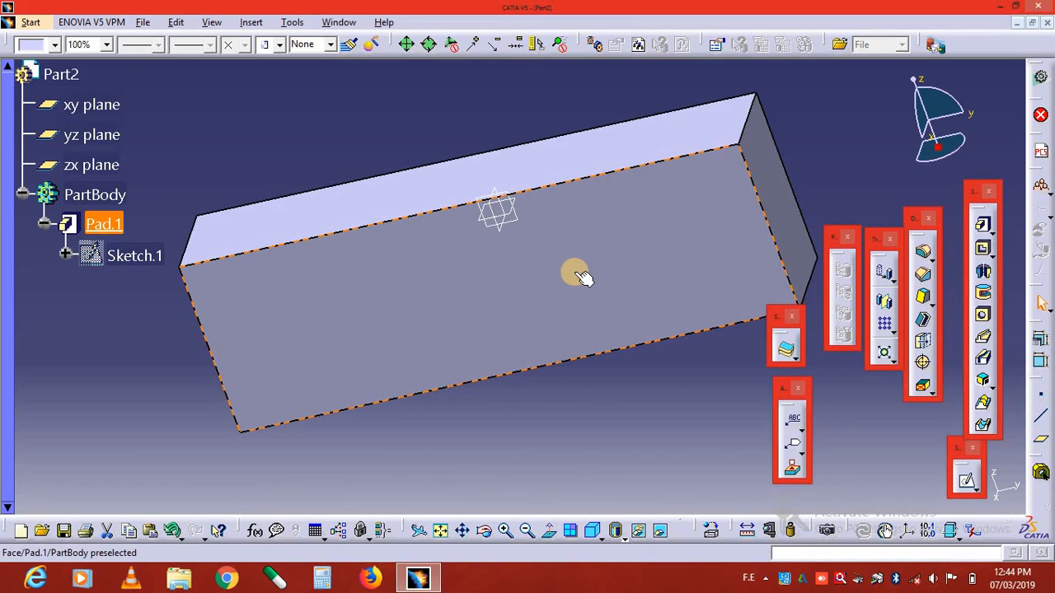
{"action": "left_click", "coordinate": [582, 277]}
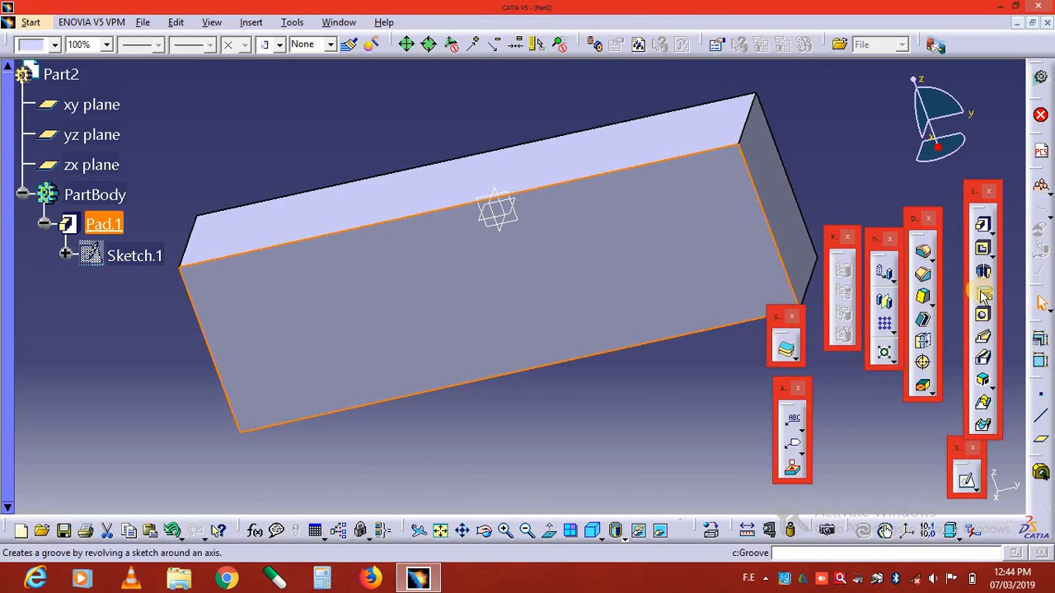
{"action": "left_click", "coordinate": [983, 318]}
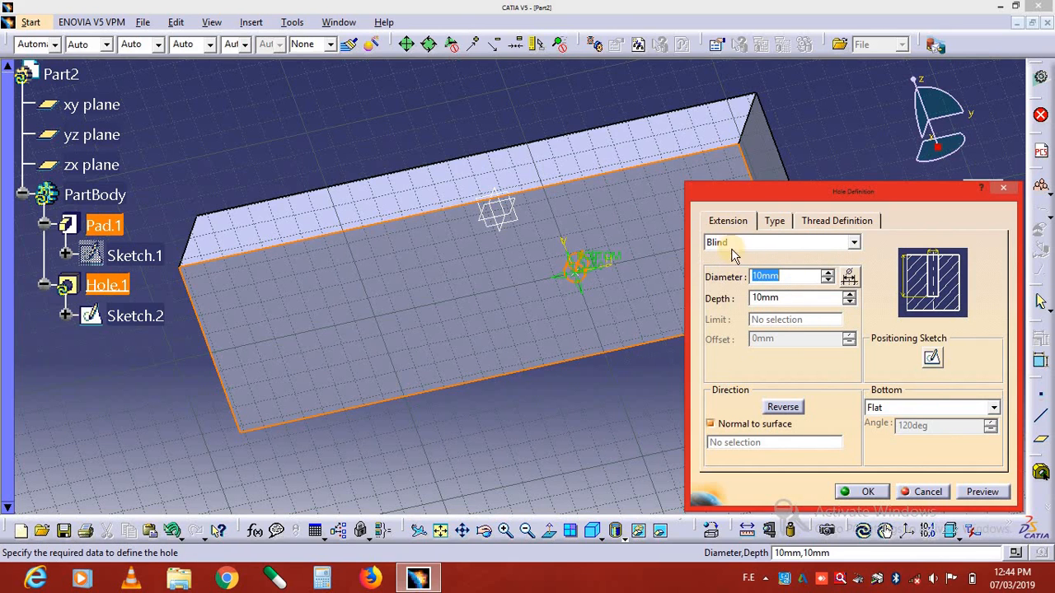
{"action": "left_click", "coordinate": [756, 241]}
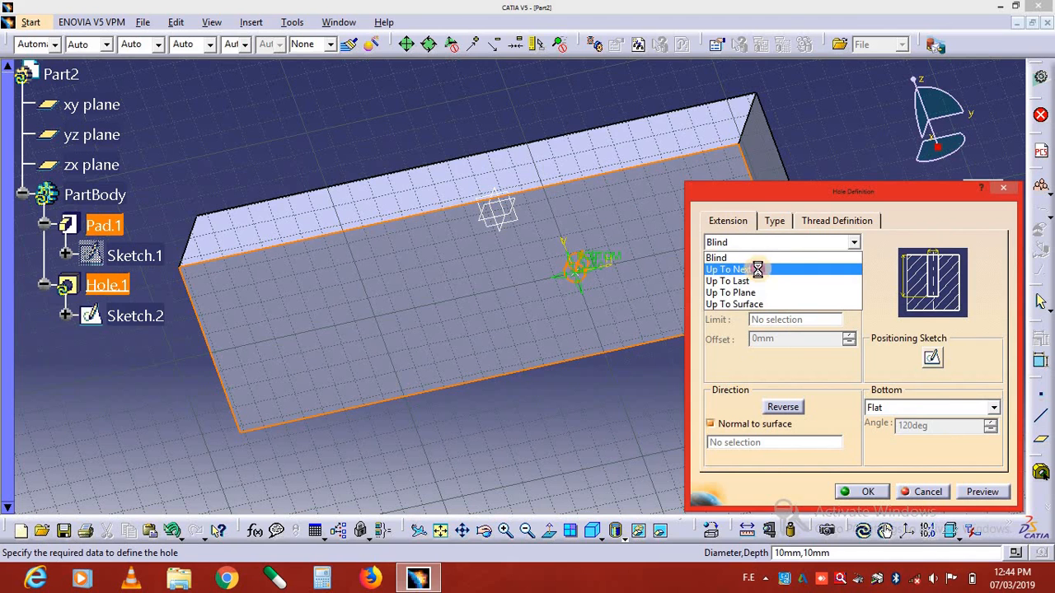
{"action": "left_click", "coordinate": [759, 269]}
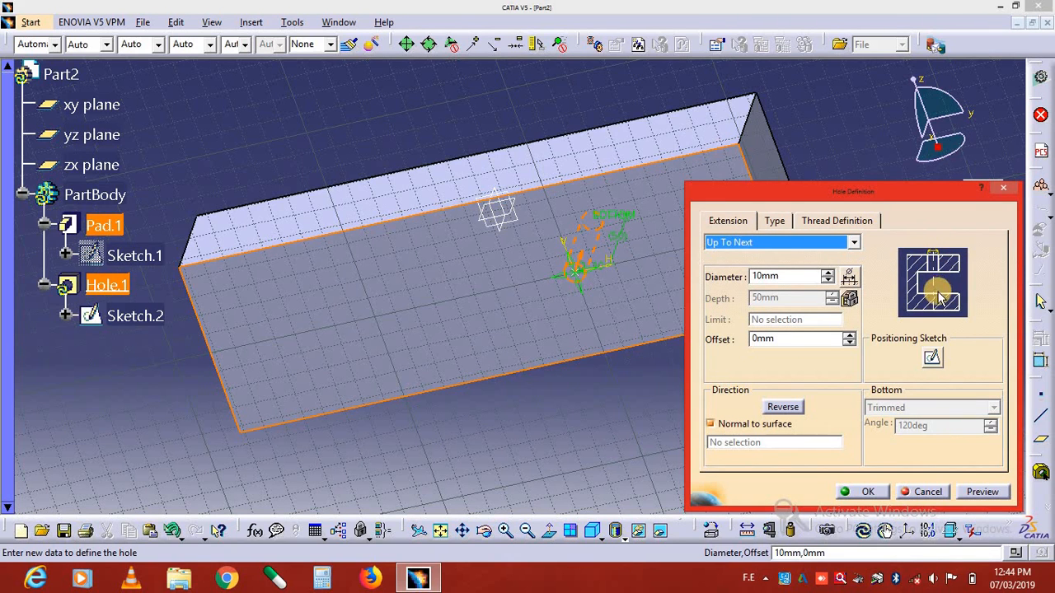
- Try the Up To Last, Up To Plane and Up To Surface extensions for the hole, and return to Up To Next
{"action": "left_click", "coordinate": [788, 244]}
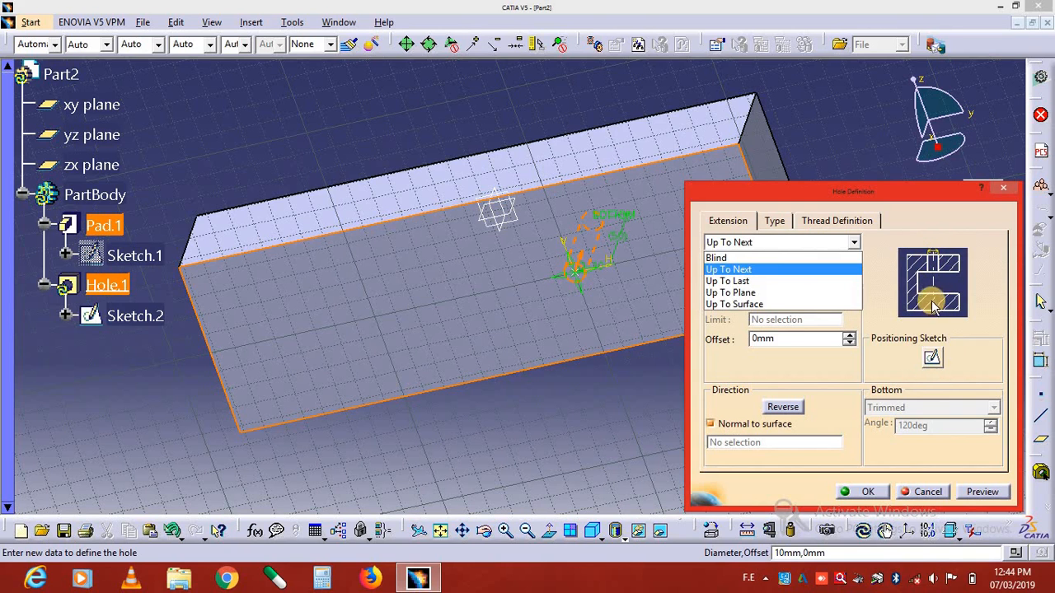
{"action": "left_click", "coordinate": [734, 281]}
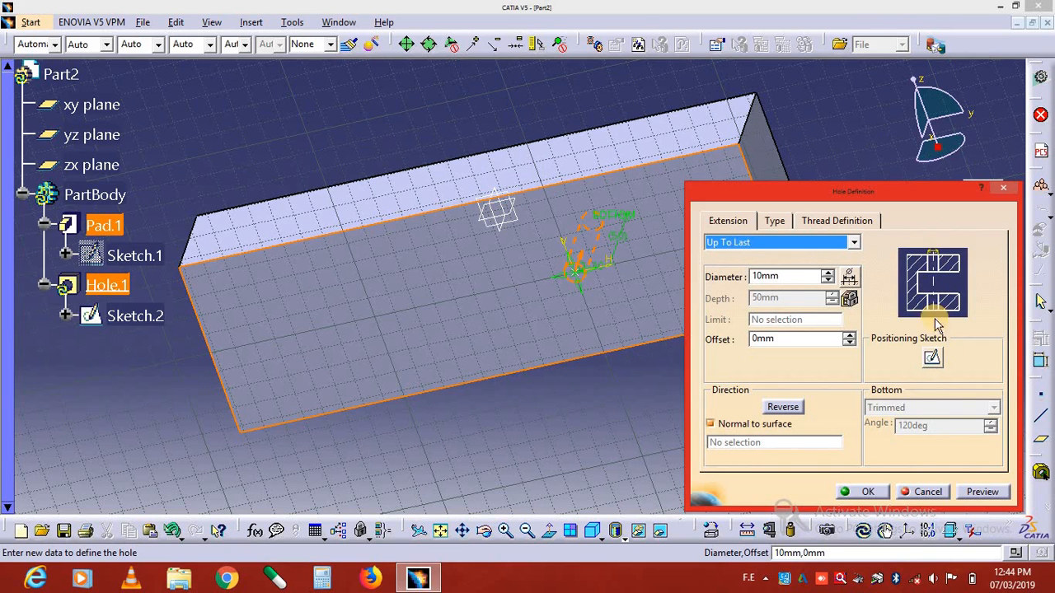
{"action": "left_click", "coordinate": [772, 244]}
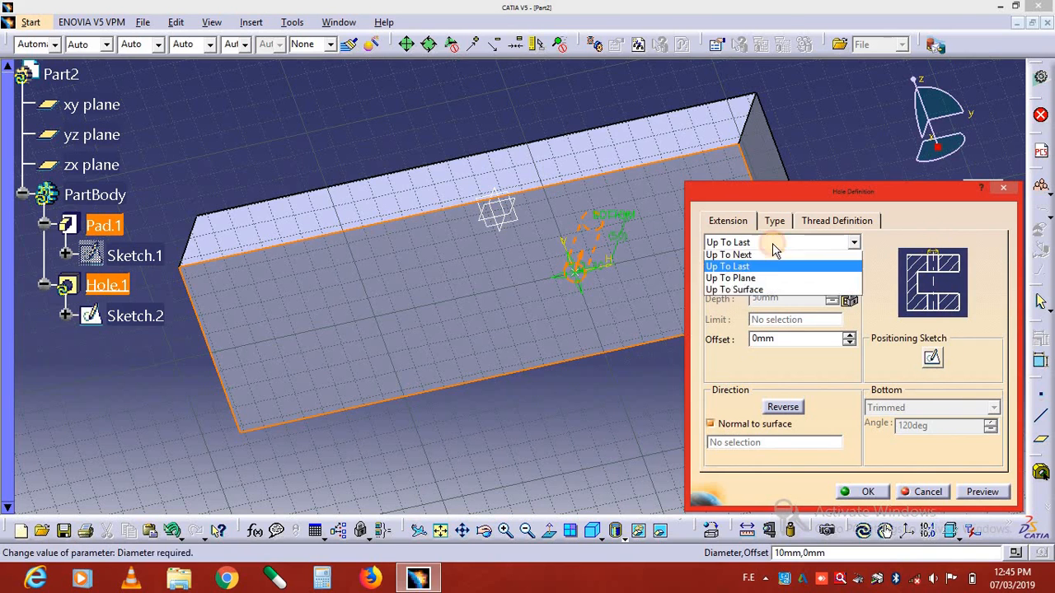
{"action": "left_click", "coordinate": [730, 293]}
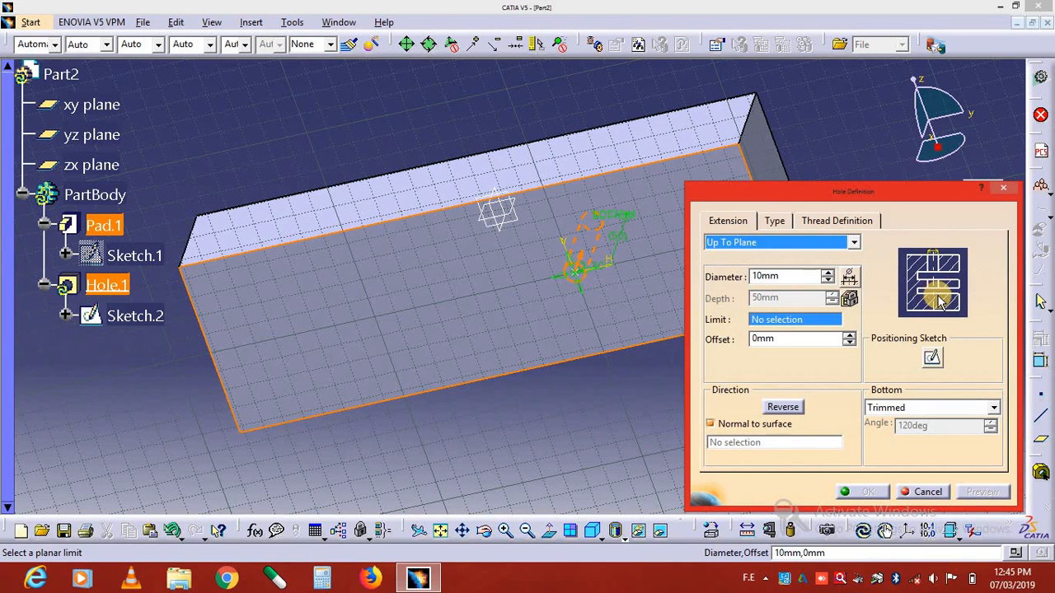
{"action": "left_click", "coordinate": [752, 242]}
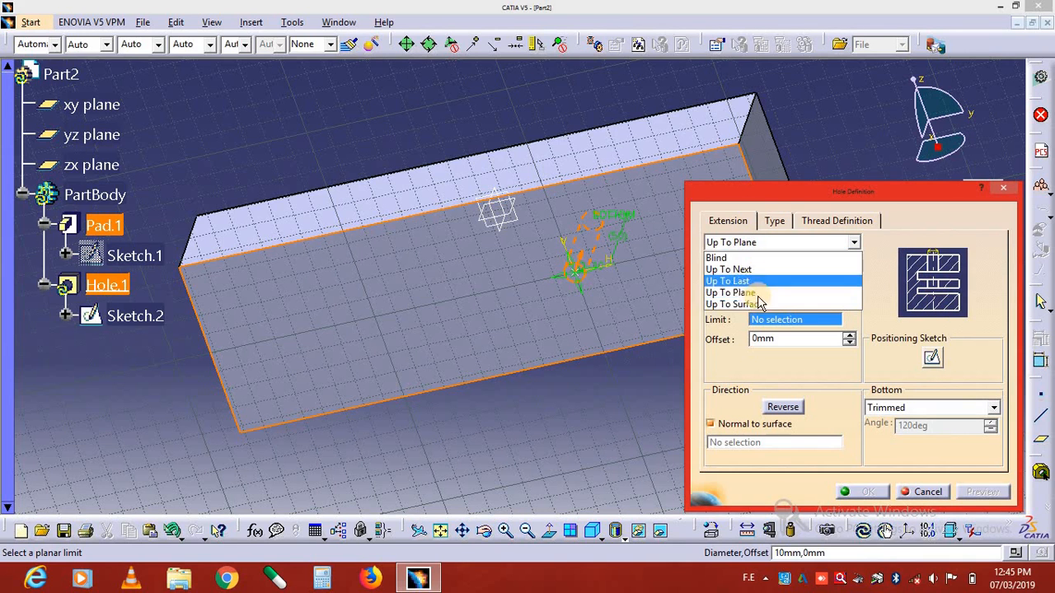
{"action": "left_click", "coordinate": [757, 304]}
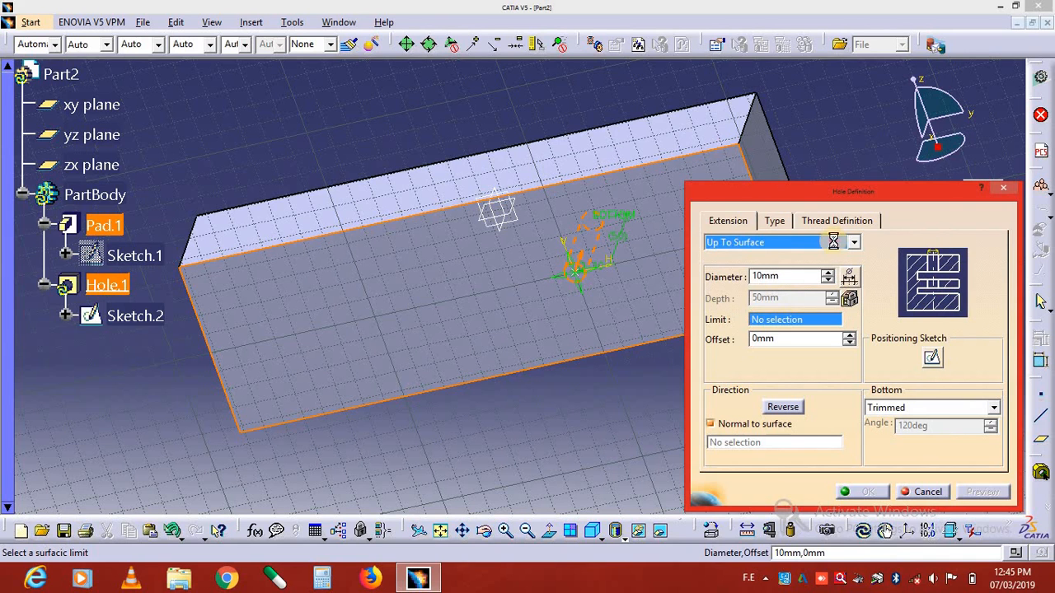
{"action": "left_click", "coordinate": [767, 243]}
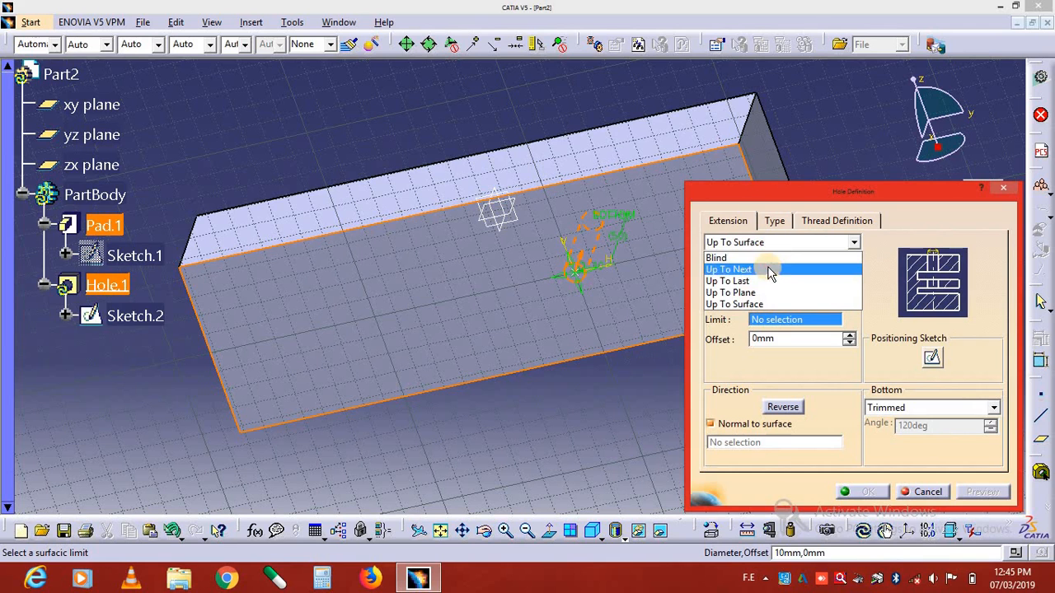
{"action": "left_click", "coordinate": [770, 270]}
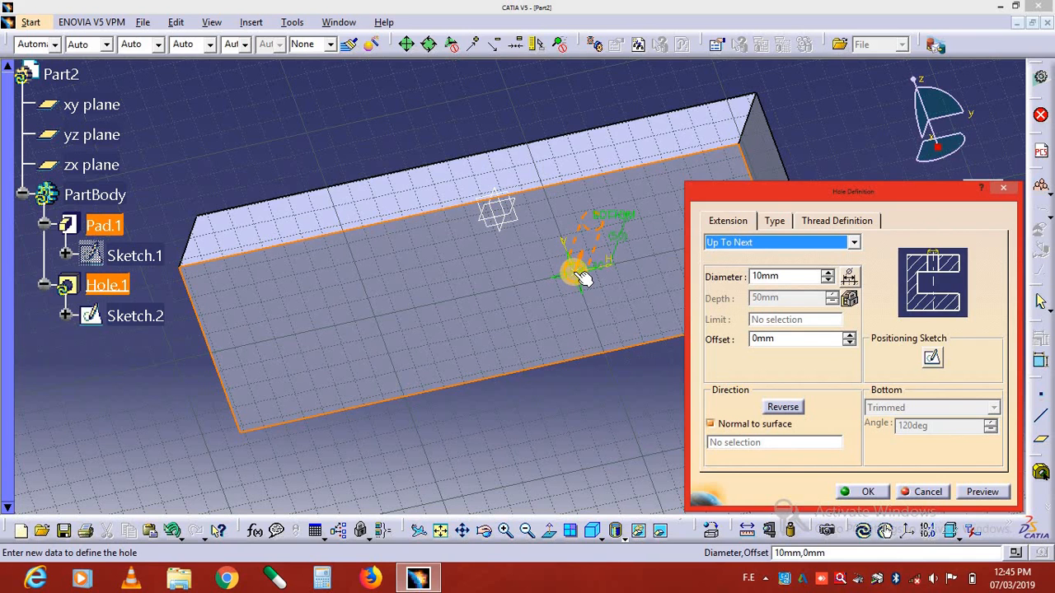
- In the hole's positioning sketch, constrain the centre point 100 mm from the face's right edge
{"action": "left_click", "coordinate": [932, 360]}
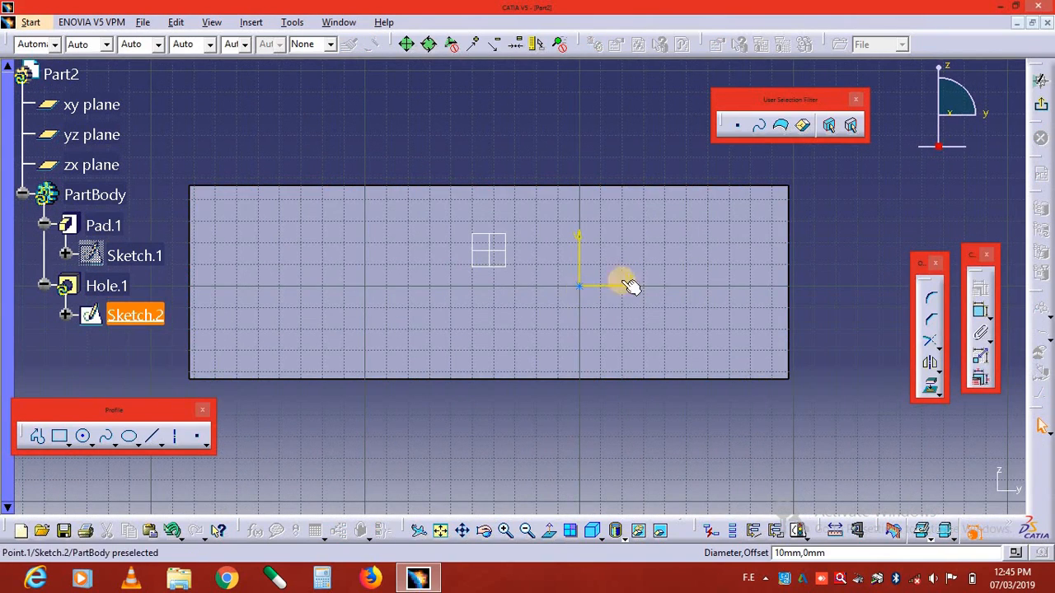
{"action": "left_click", "coordinate": [981, 312]}
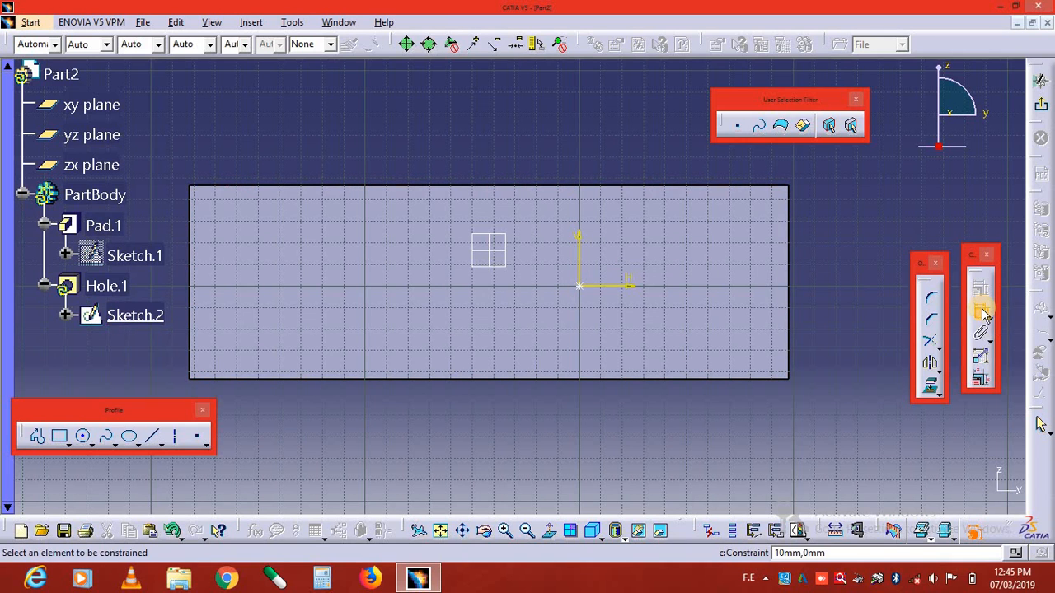
{"action": "left_click", "coordinate": [578, 289]}
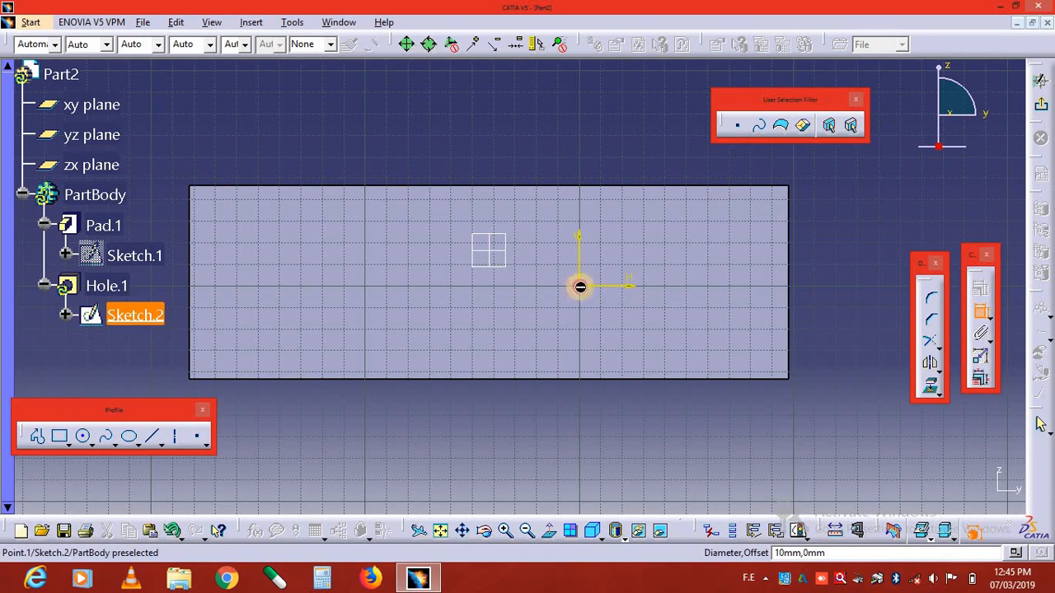
{"action": "left_click", "coordinate": [805, 291]}
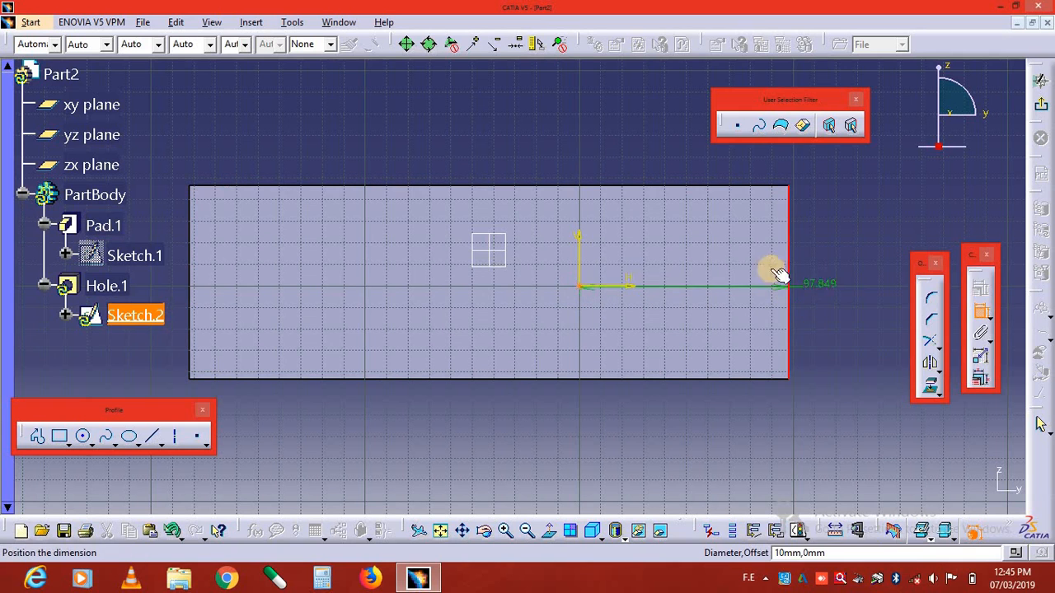
{"action": "left_click", "coordinate": [729, 418]}
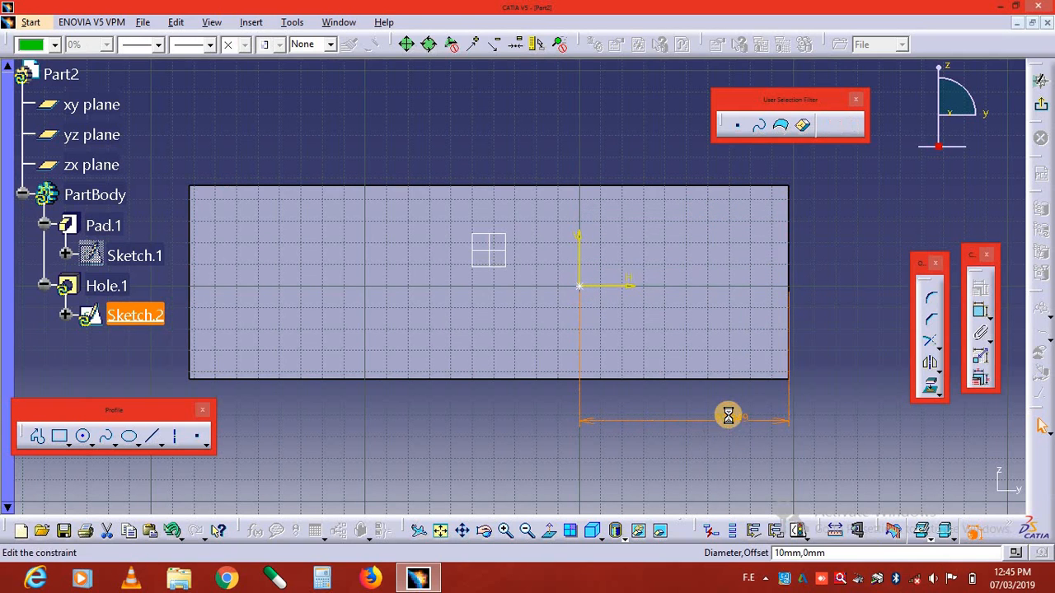
{"action": "double_click", "coordinate": [728, 417]}
{"action": "type", "text": "1"}
{"action": "key", "text": "Return"}
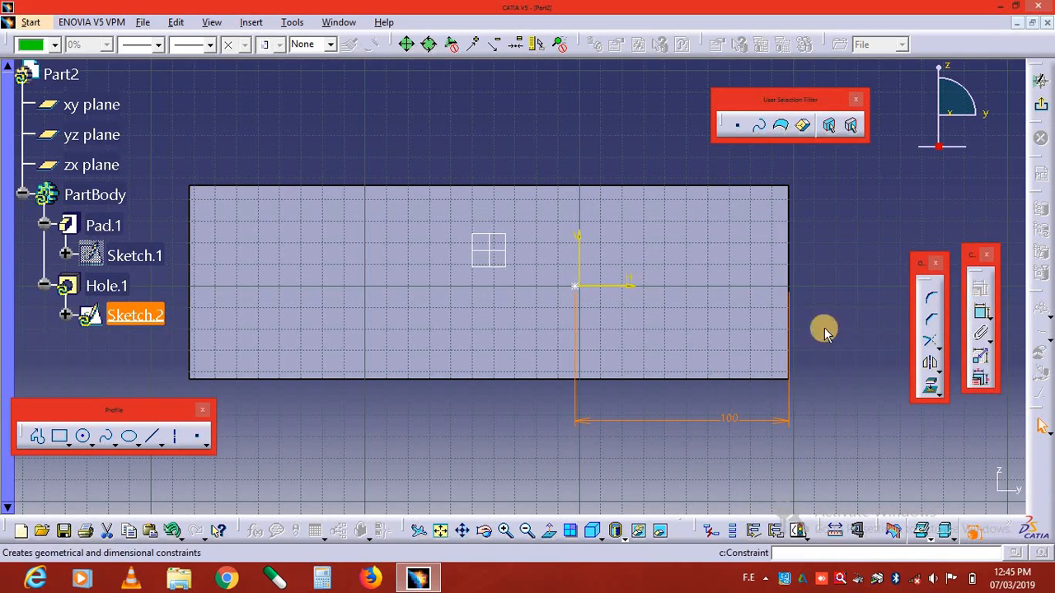
- Constrain the hole's centre point 50 mm from the face's upper edge and exit the positioning sketch
{"action": "left_click", "coordinate": [984, 312]}
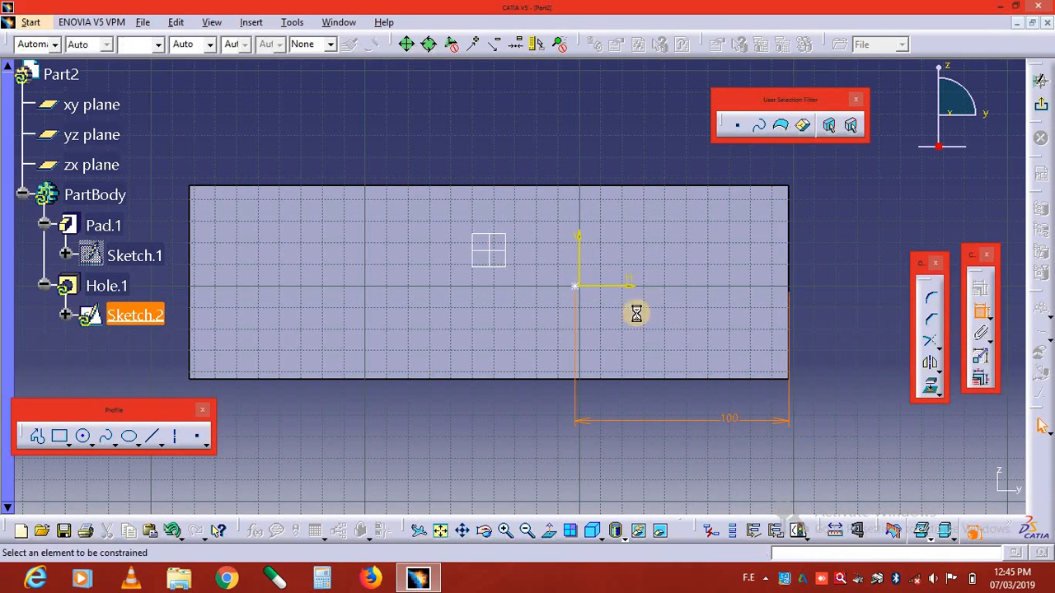
{"action": "left_click", "coordinate": [578, 290]}
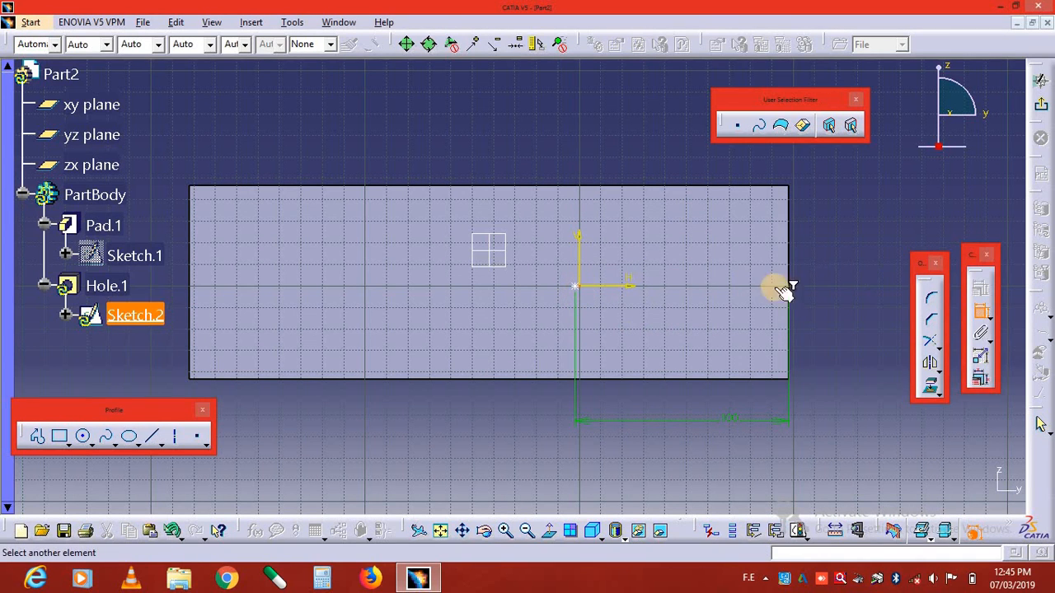
{"action": "left_click", "coordinate": [679, 186]}
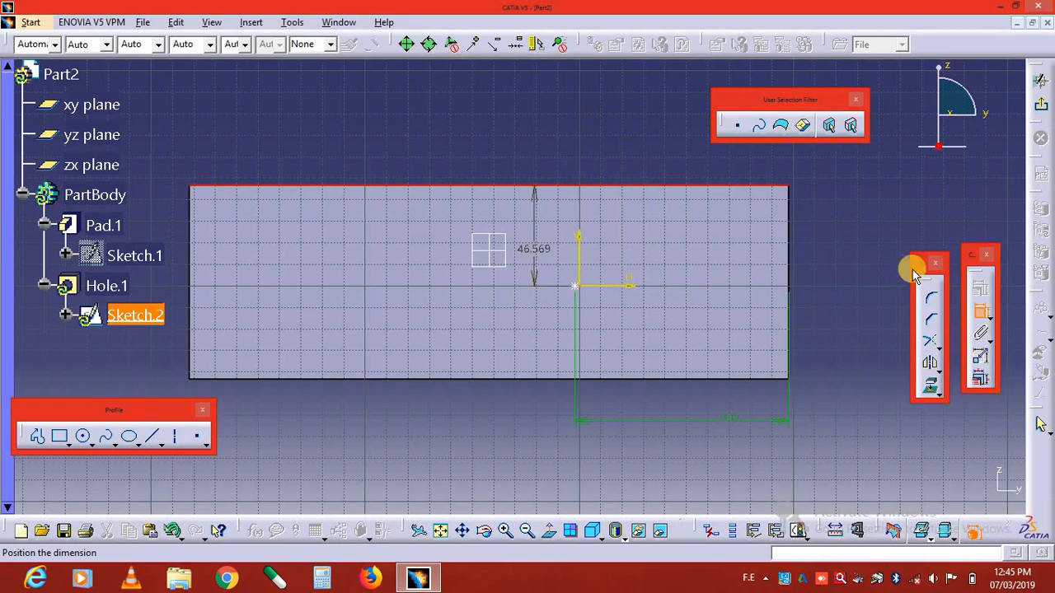
{"action": "left_click", "coordinate": [862, 232]}
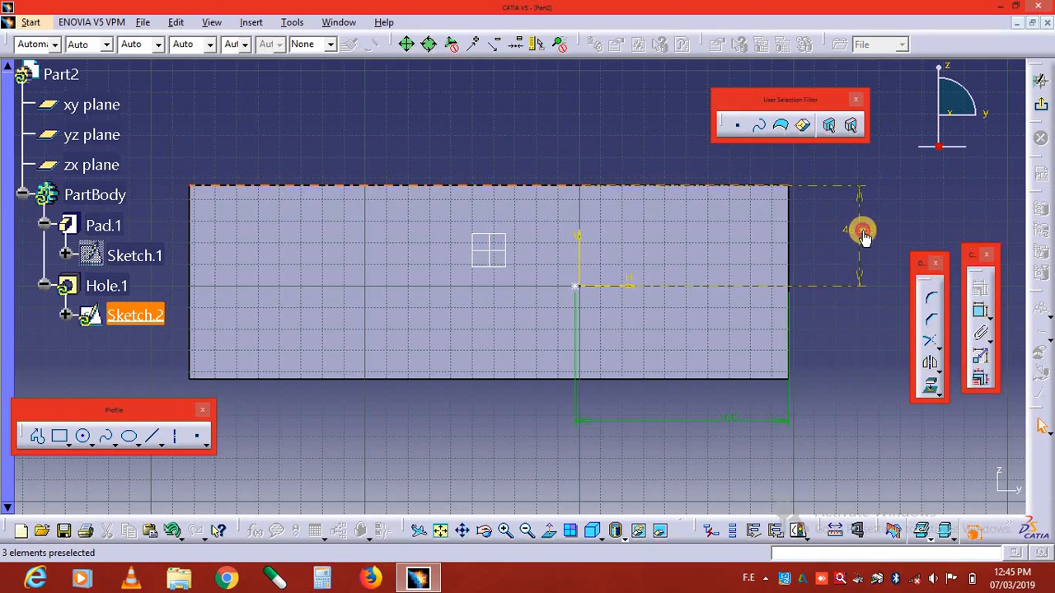
{"action": "double_click", "coordinate": [863, 232]}
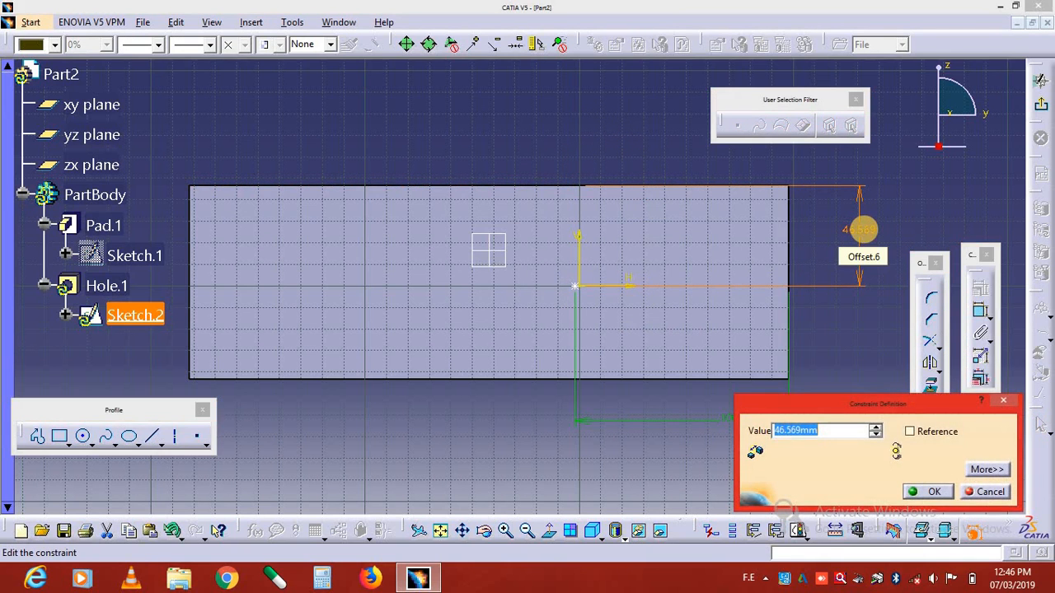
{"action": "key", "text": "Return"}
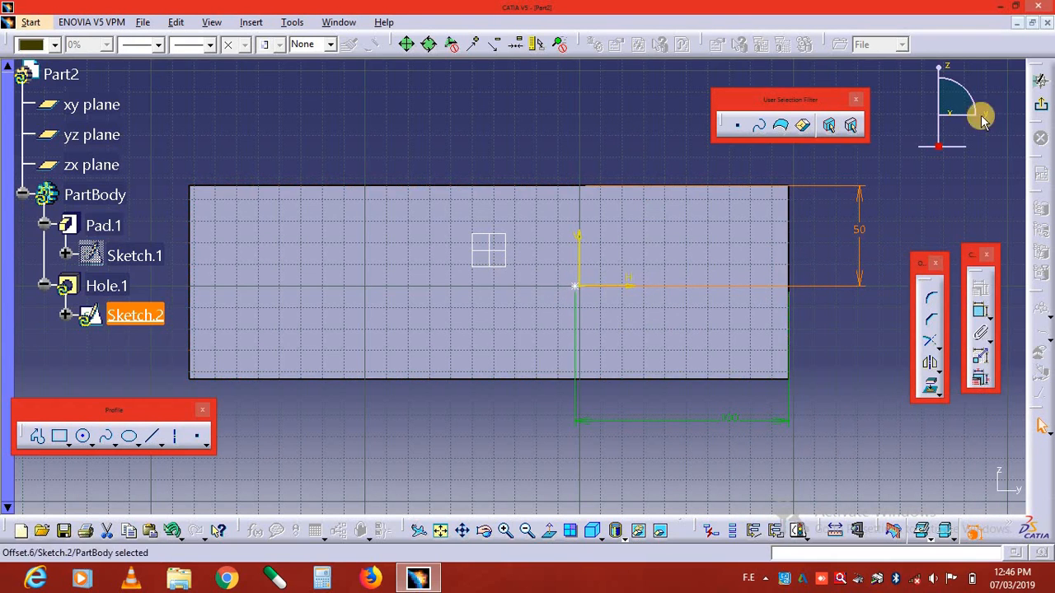
{"action": "left_click", "coordinate": [1039, 99]}
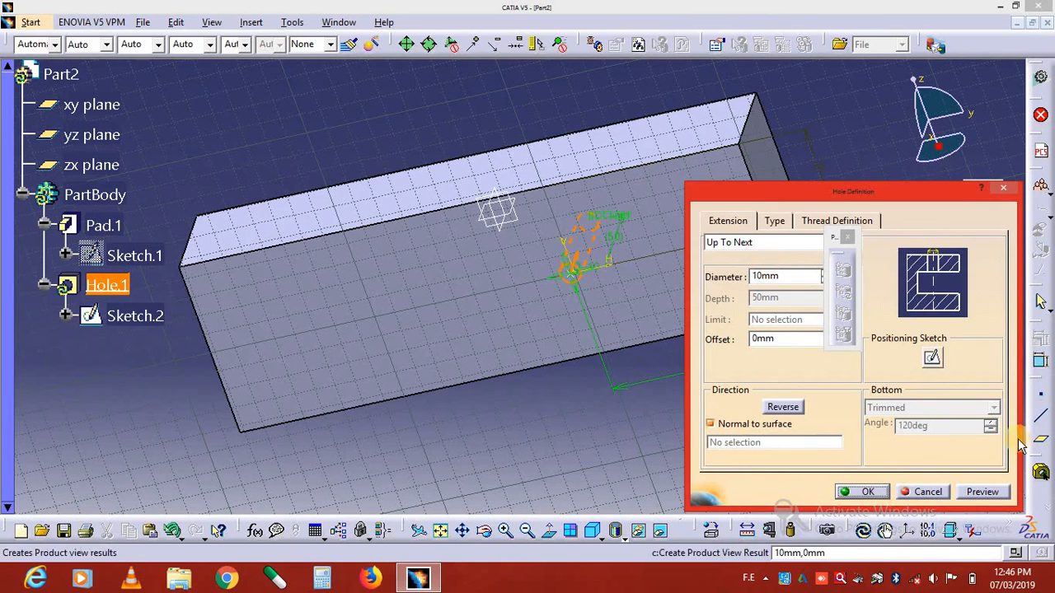
- Try the Tapered and Counterbored hole types, and set the hole type to Countersunk
{"action": "left_click", "coordinate": [776, 224]}
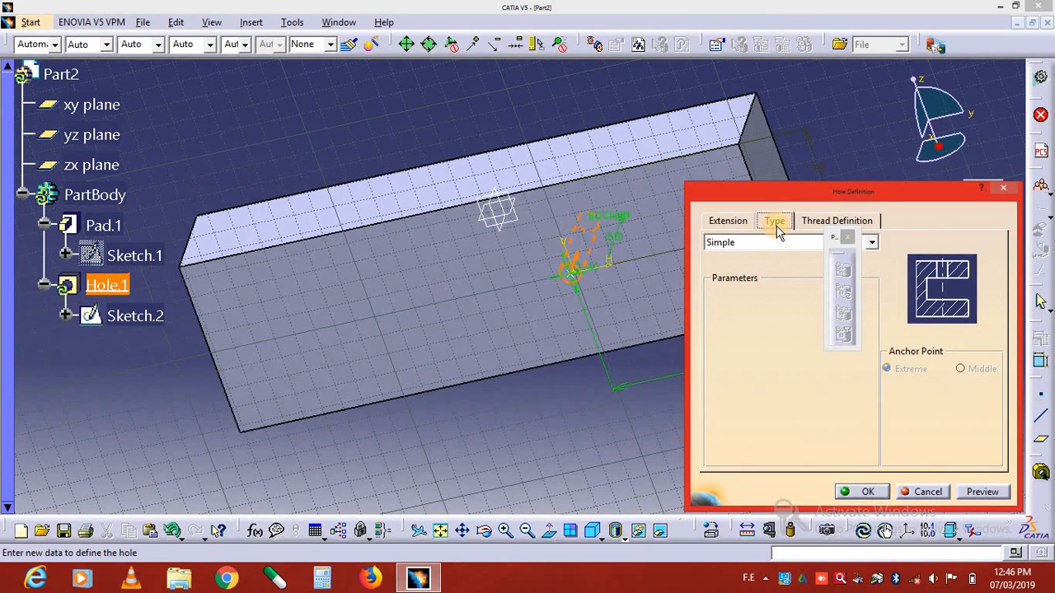
{"action": "left_click", "coordinate": [872, 243]}
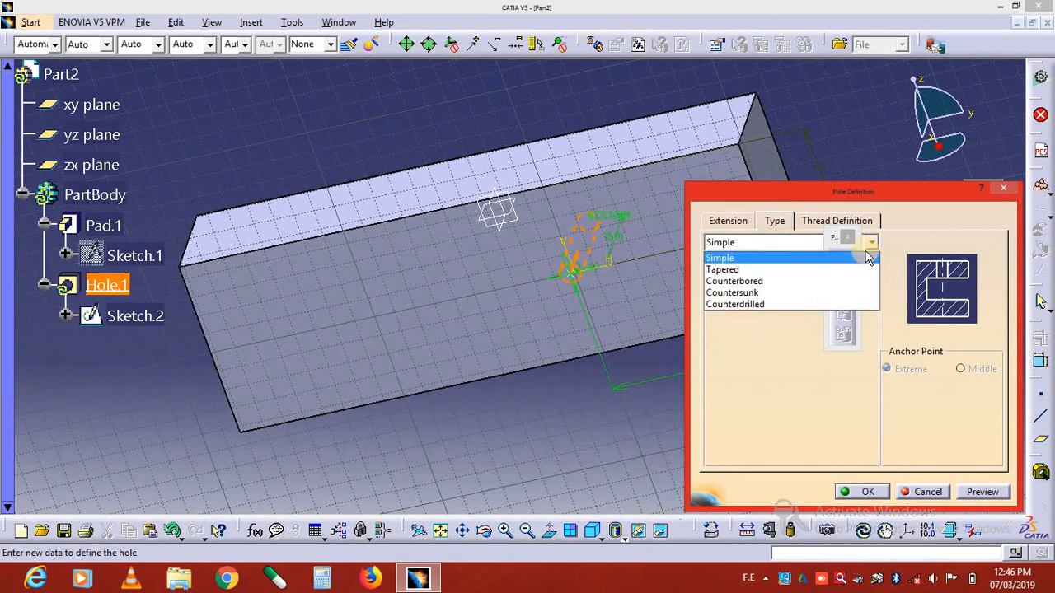
{"action": "left_click", "coordinate": [736, 270]}
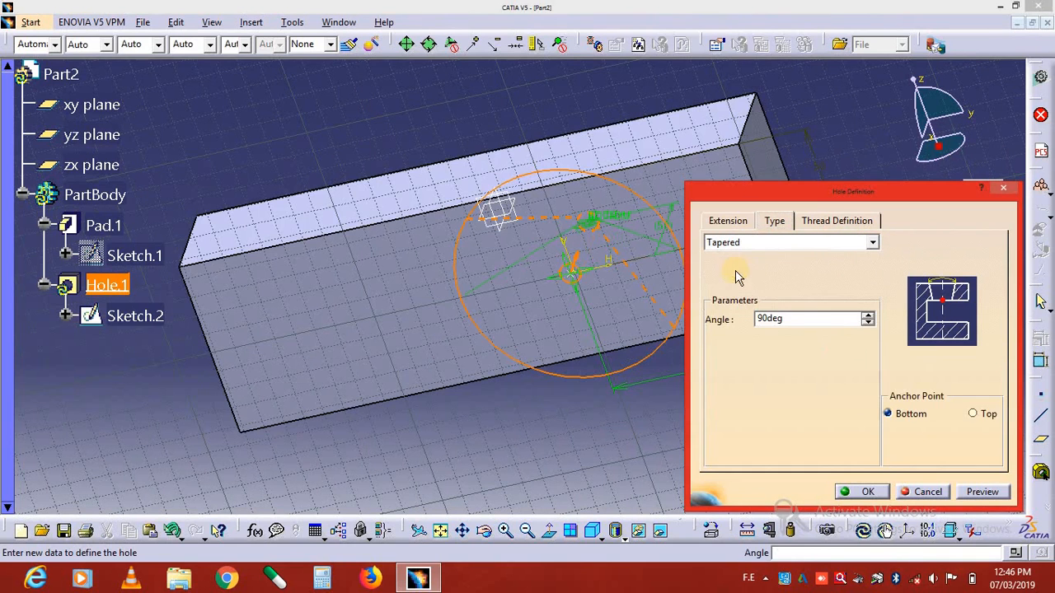
{"action": "left_click", "coordinate": [826, 248]}
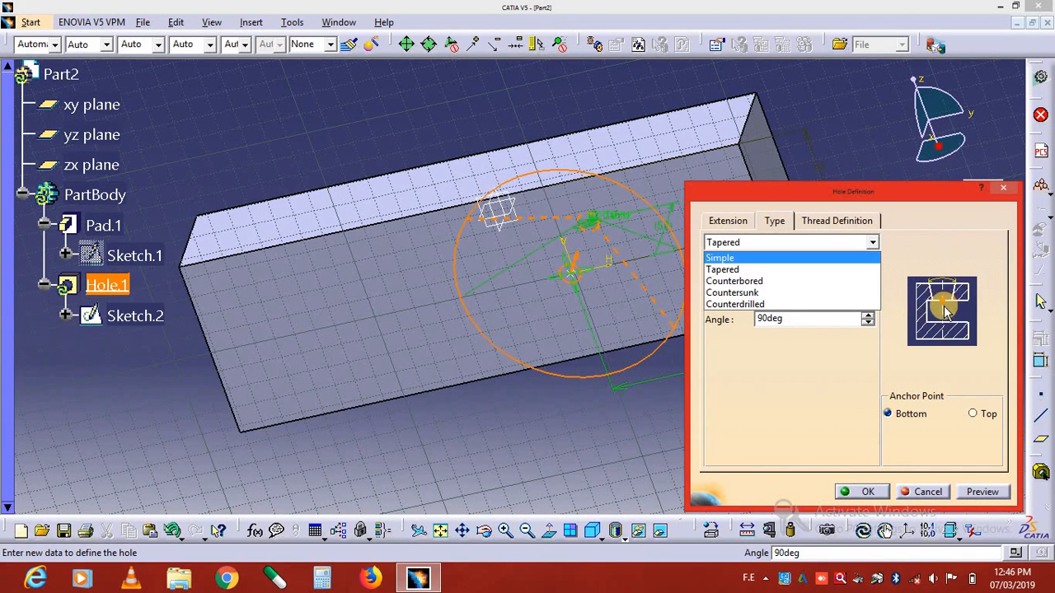
{"action": "left_click", "coordinate": [734, 281]}
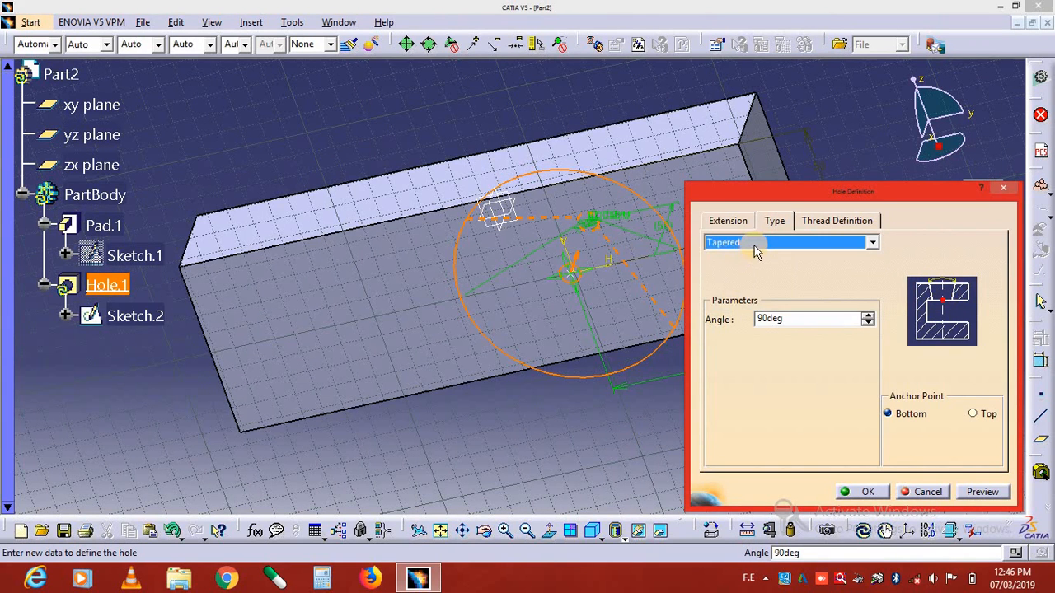
{"action": "left_click", "coordinate": [755, 245]}
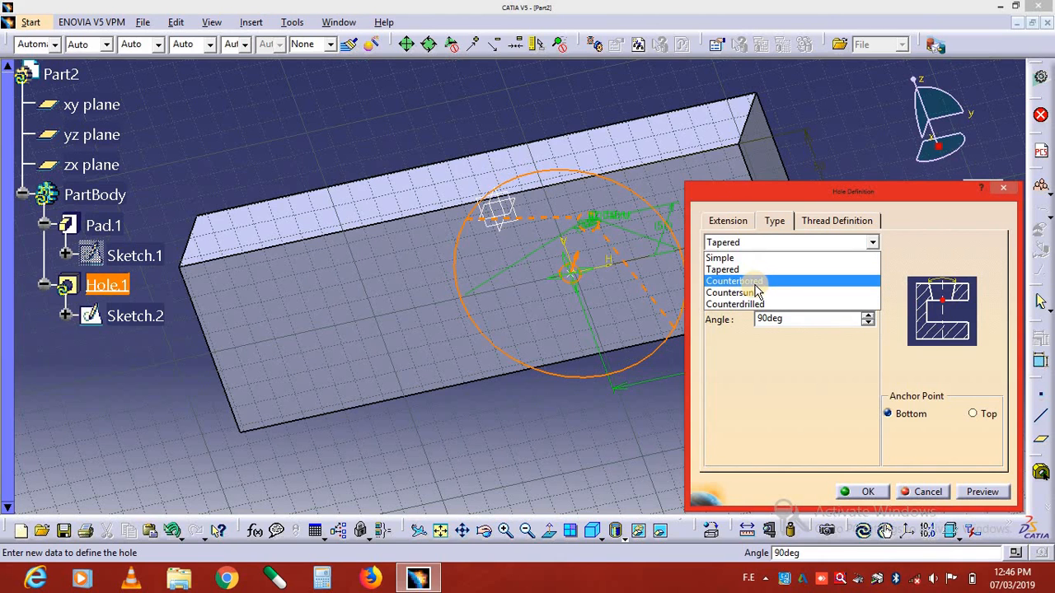
{"action": "left_click", "coordinate": [760, 281]}
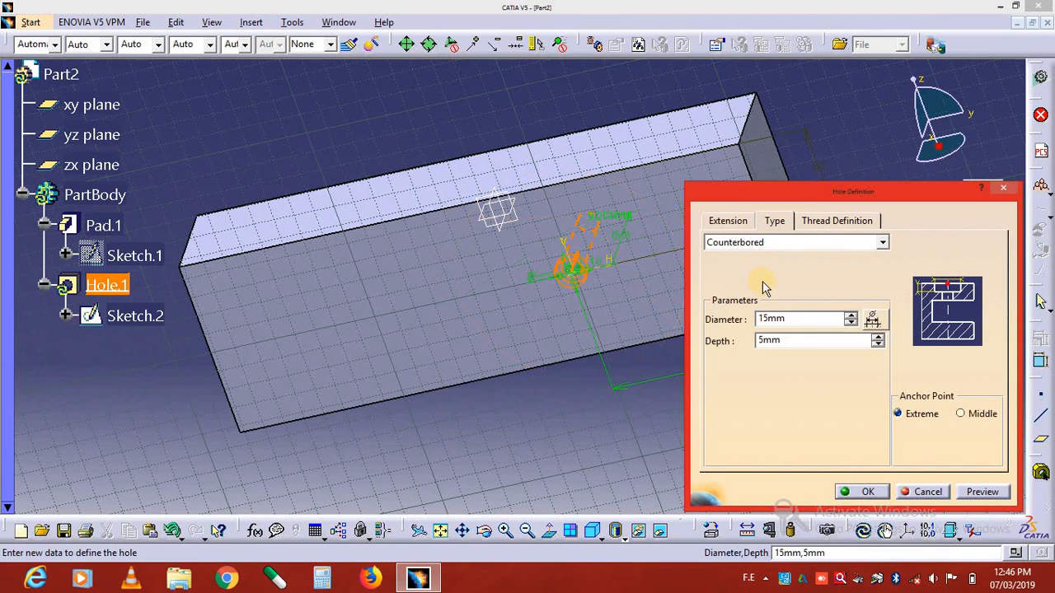
{"action": "left_click", "coordinate": [784, 244]}
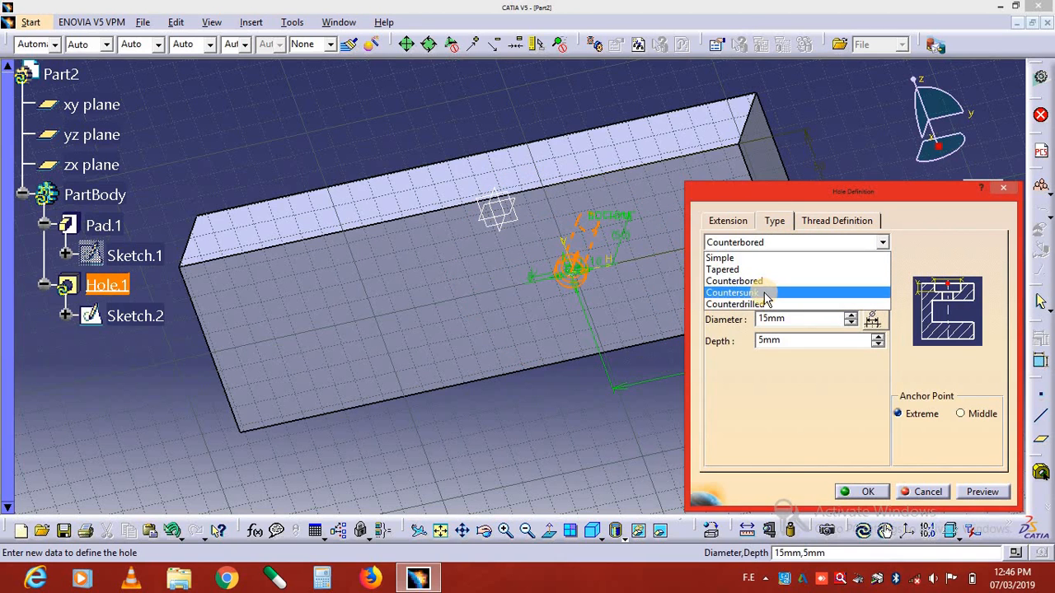
{"action": "left_click", "coordinate": [763, 293]}
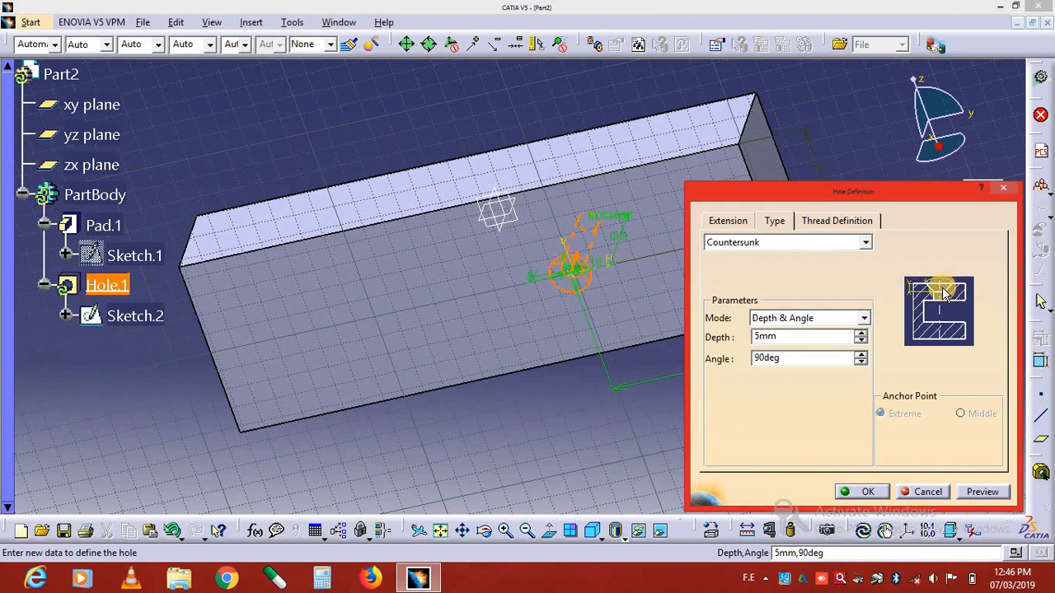
- Change the hole type to Counterbored, with a 15 mm diameter and 5 mm depth, and preview it on the block
{"action": "left_click", "coordinate": [757, 241]}
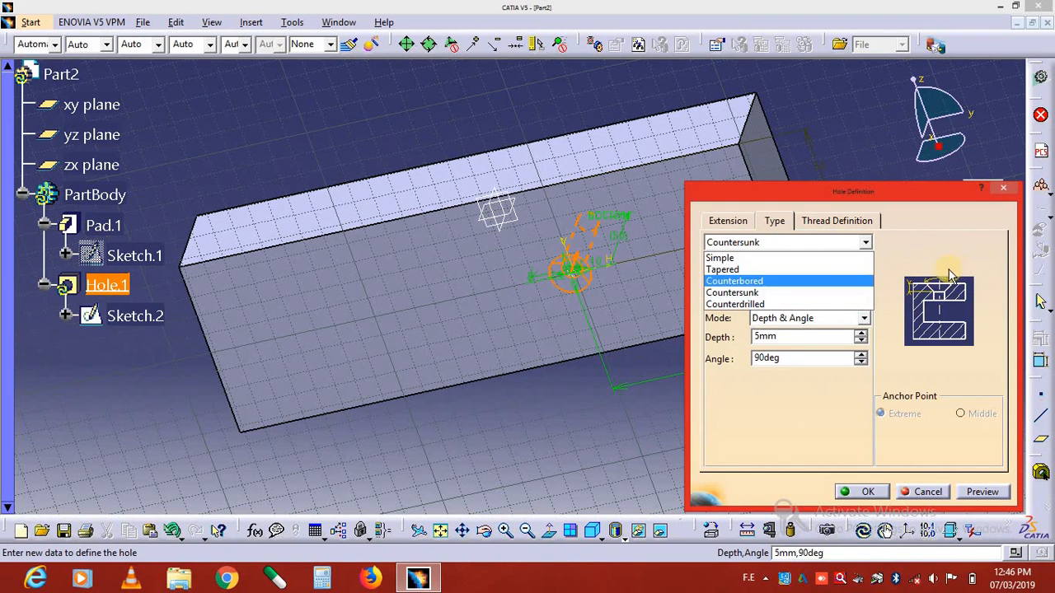
{"action": "left_click", "coordinate": [735, 282]}
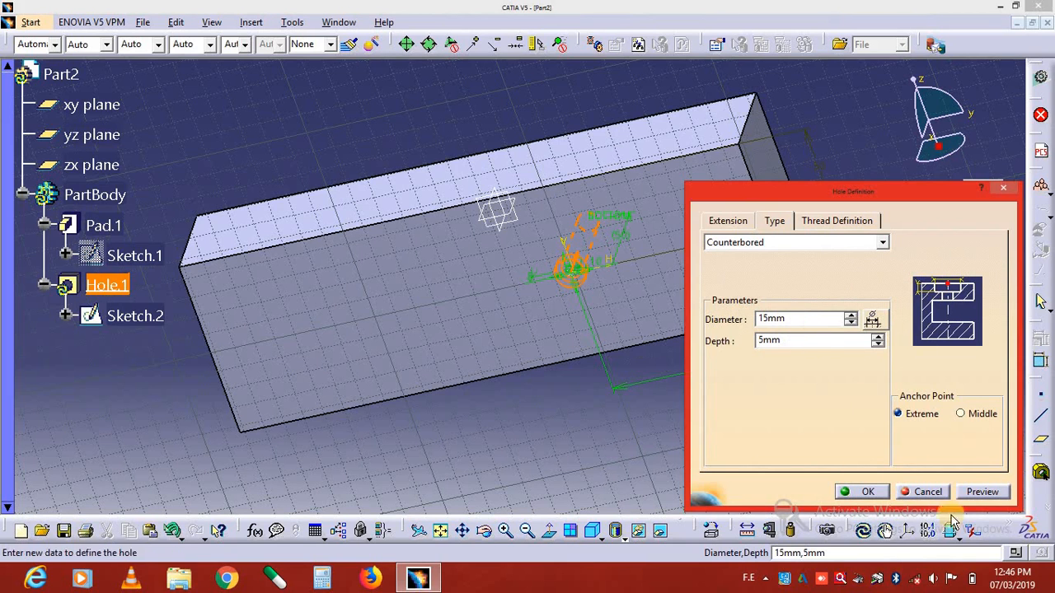
{"action": "left_click", "coordinate": [978, 494]}
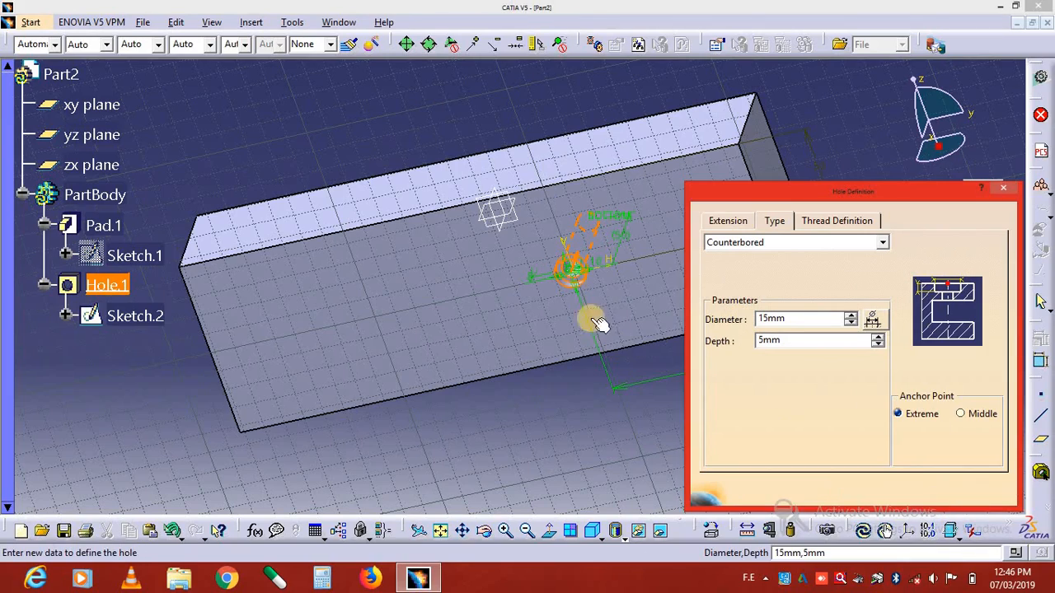
{"action": "middle_click_drag", "start_coordinate": [591, 260], "coordinate": [637, 148]}
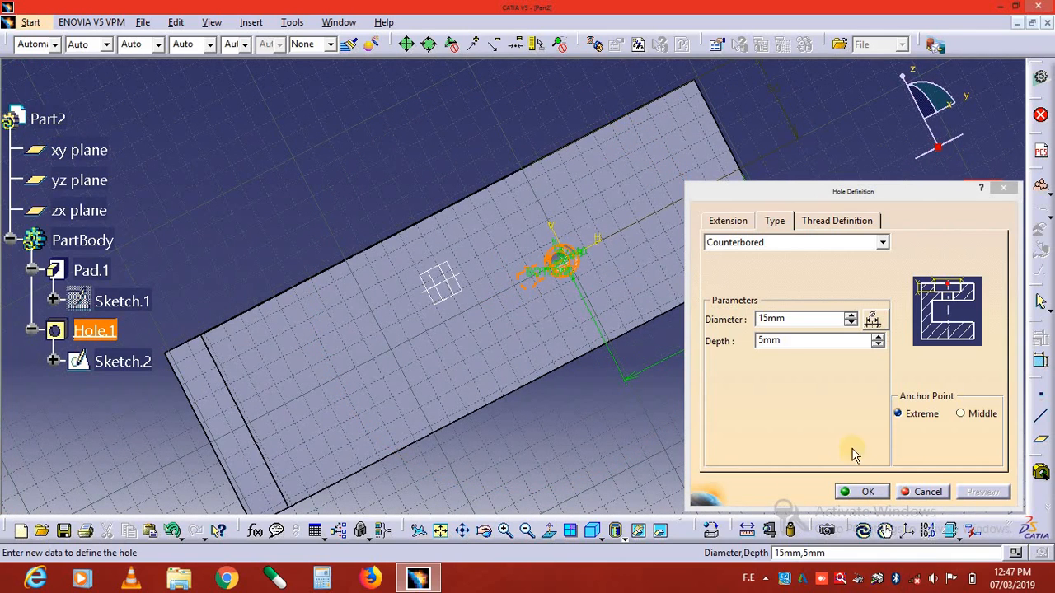
- Make the hole threaded, with a right-handed No Standard thread, and preview it on the block
{"action": "left_click", "coordinate": [822, 221]}
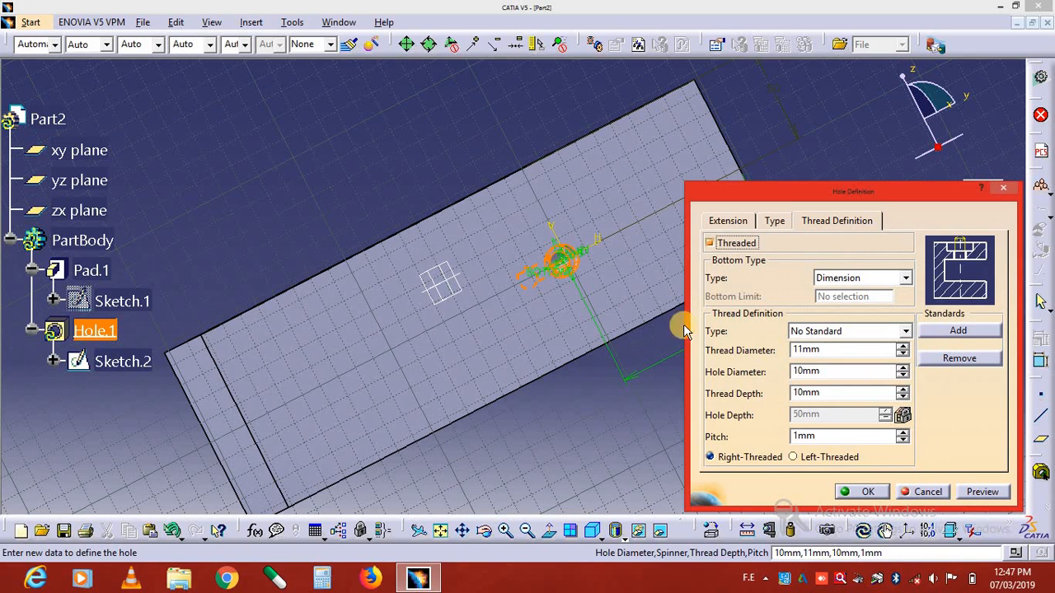
{"action": "left_click", "coordinate": [985, 495]}
{"action": "middle_click_drag", "start_coordinate": [622, 286], "coordinate": [558, 318]}
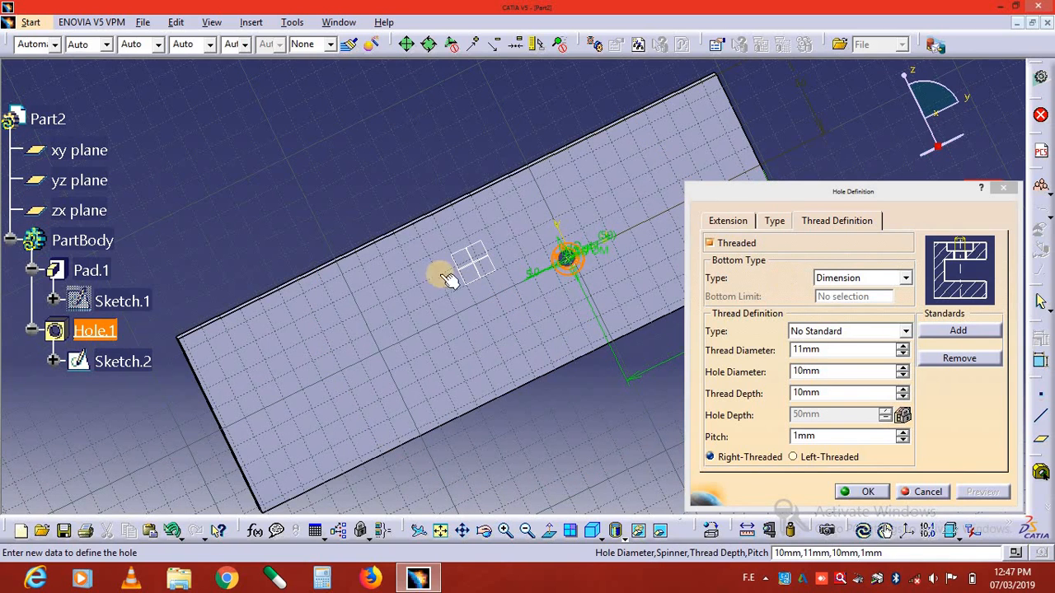
- Expand the hole's positioning sketch in the tree, switch threading off and back on, and create the threaded counterbored hole
{"action": "left_click", "coordinate": [53, 362]}
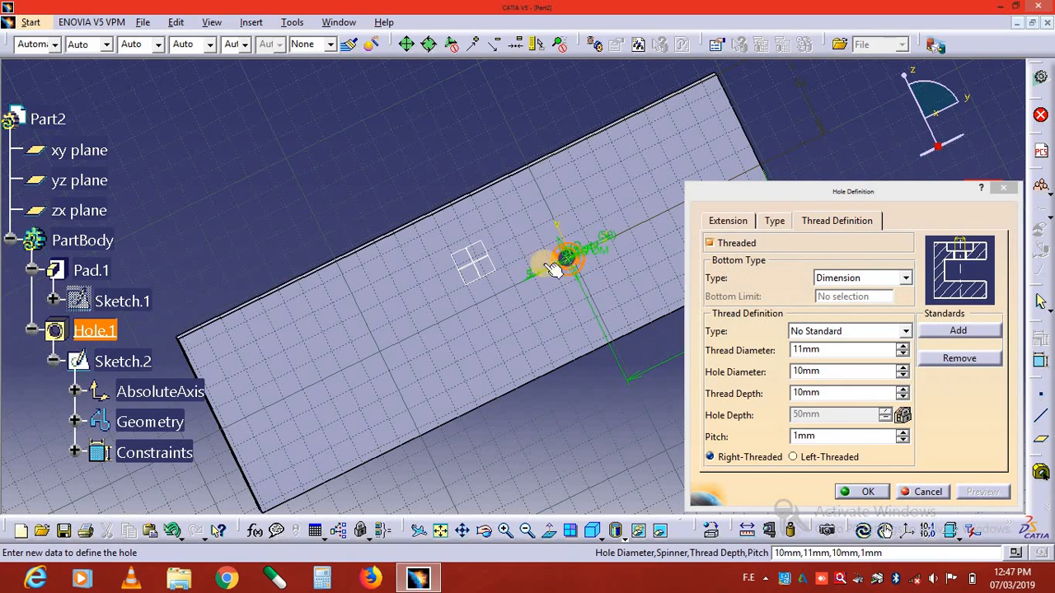
{"action": "left_click", "coordinate": [711, 244]}
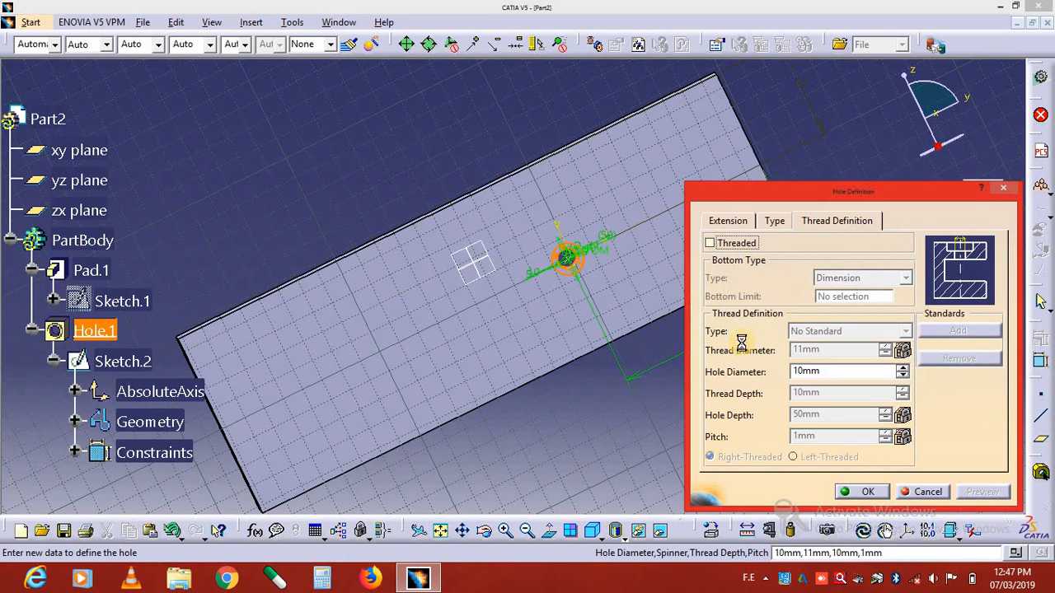
{"action": "left_click", "coordinate": [711, 242]}
{"action": "left_click", "coordinate": [866, 492]}
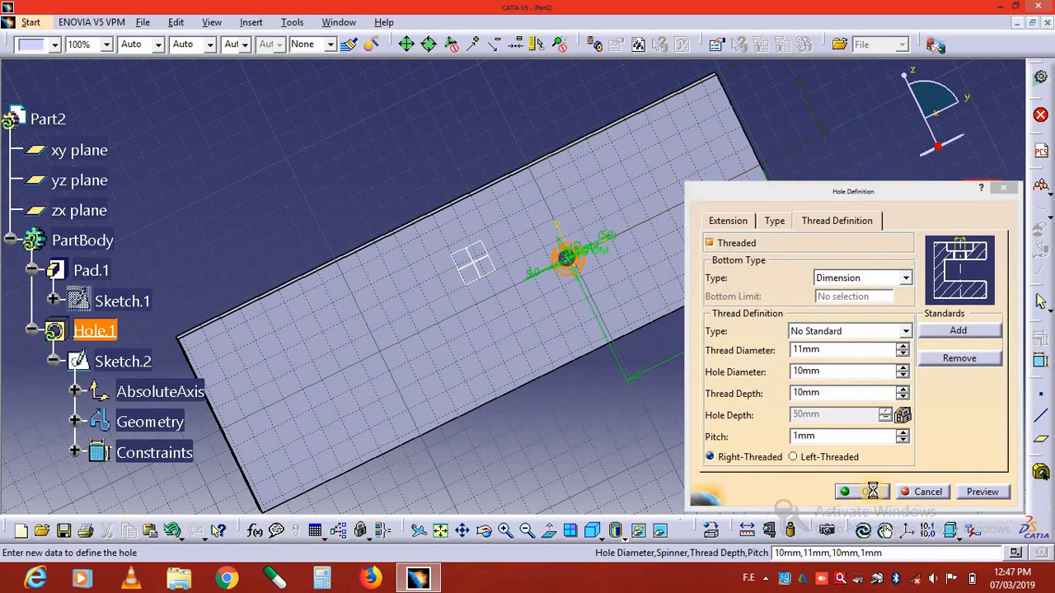
{"action": "mouse_move", "coordinate": [579, 255]}
{"action": "middle_mouse_down"}
{"action": "mouse_move", "coordinate": [511, 165]}
{"action": "mouse_move", "coordinate": [396, 146]}
{"action": "mouse_move", "coordinate": [346, 175]}
{"action": "mouse_move", "coordinate": [417, 160]}
{"action": "mouse_move", "coordinate": [500, 212]}
{"action": "mouse_move", "coordinate": [558, 388]}
{"action": "mouse_move", "coordinate": [521, 491]}
{"action": "mouse_move", "coordinate": [522, 207]}
{"action": "mouse_move", "coordinate": [635, 134]}
{"action": "mouse_move", "coordinate": [574, 157]}
{"action": "middle_mouse_up"}
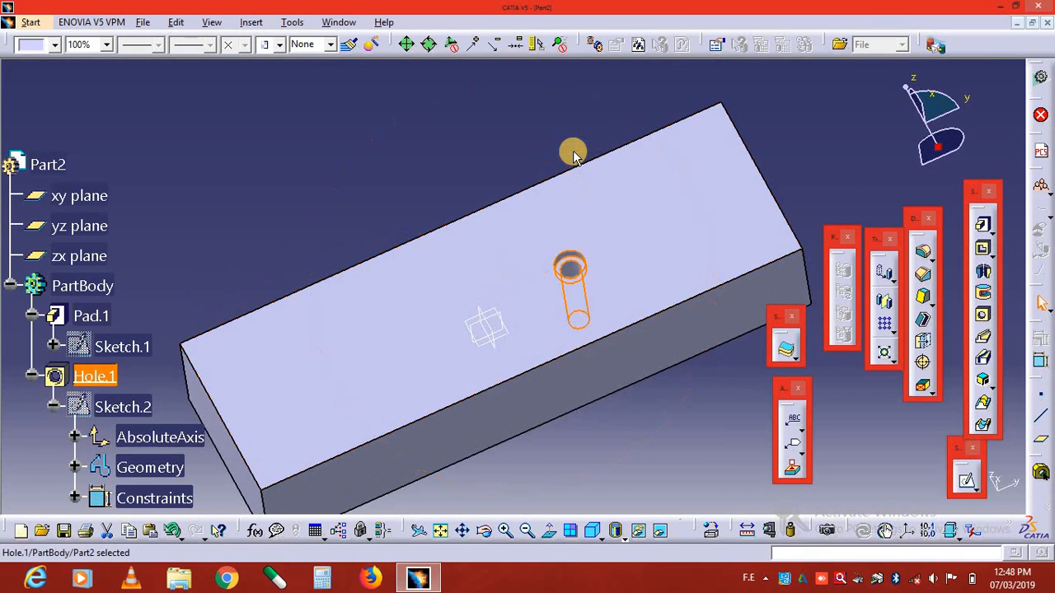